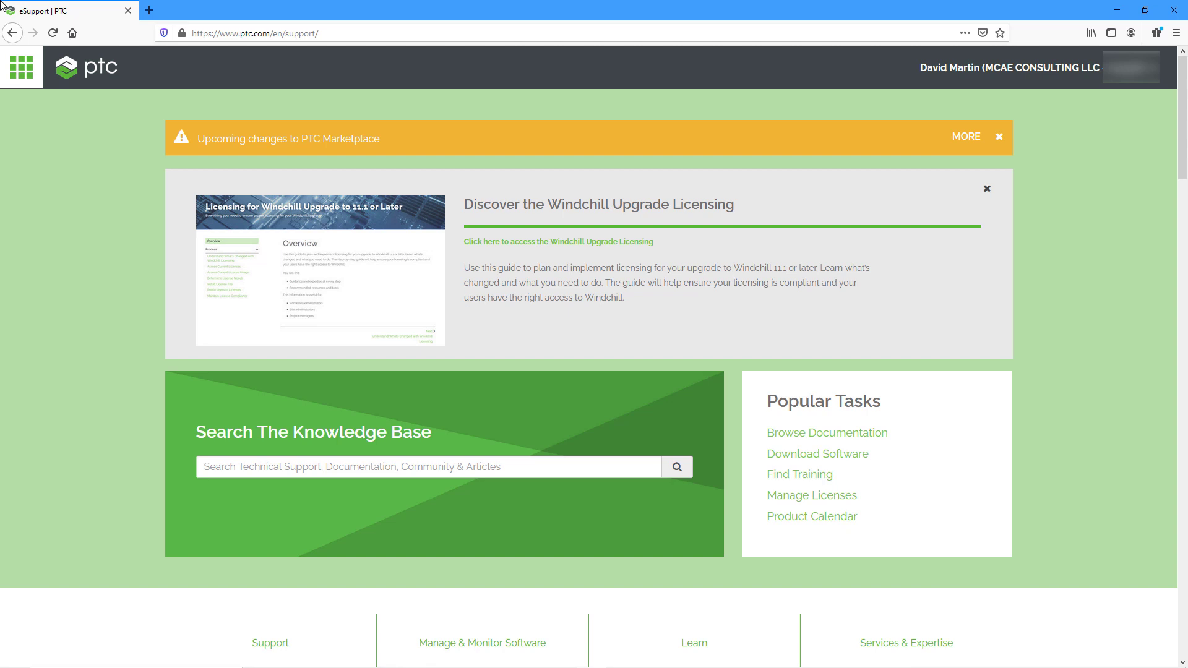
- Open Manage Licenses from the eSupport Popular Tasks in a new tab
{"action": "left_click", "coordinate": [844, 500]}
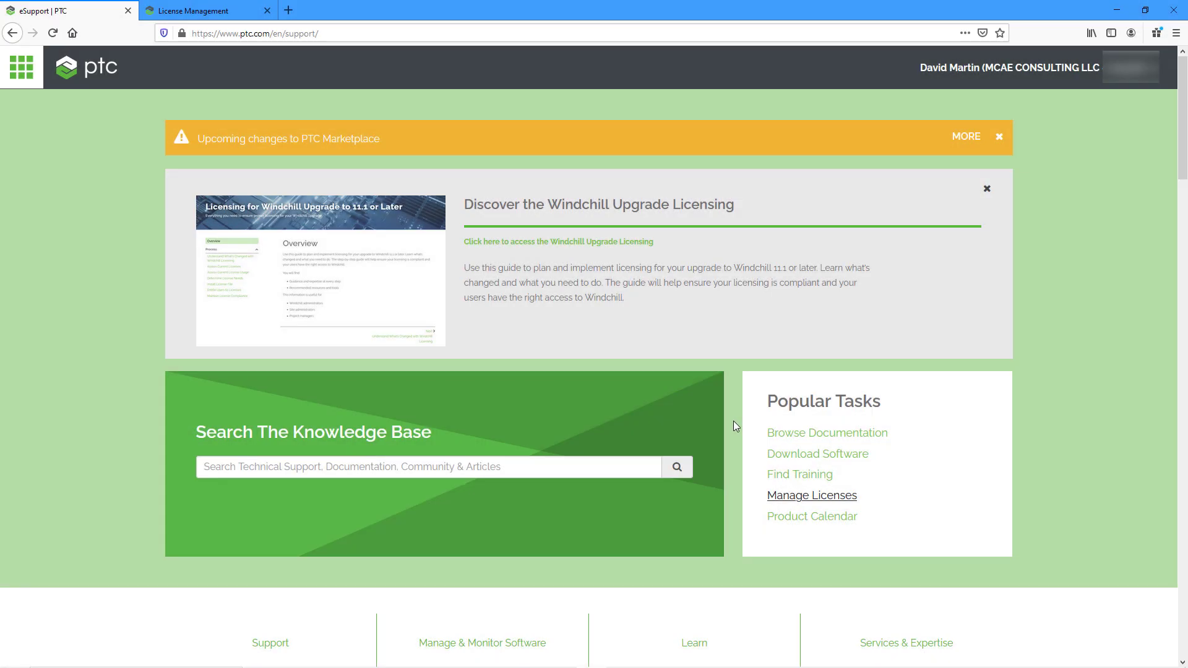
- Expand Release Prime 7.0 > PTC Mathcad Prime 7.0 to reveal the most recent datecode download
{"action": "left_click", "coordinate": [811, 461]}
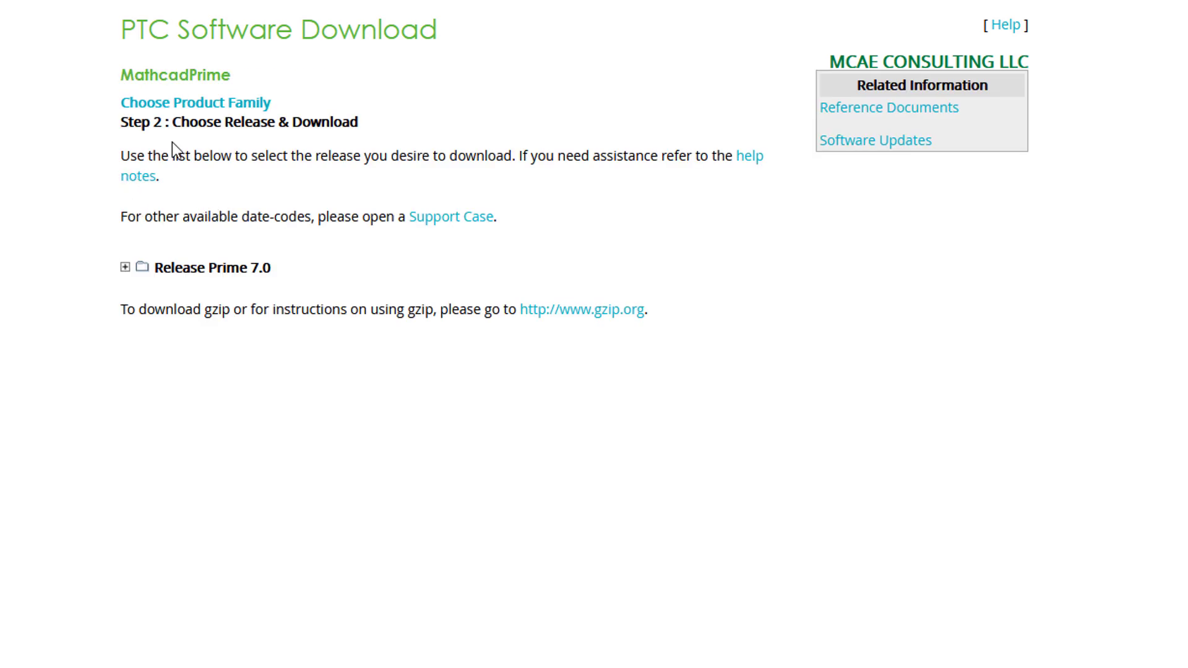
{"action": "left_click", "coordinate": [124, 268]}
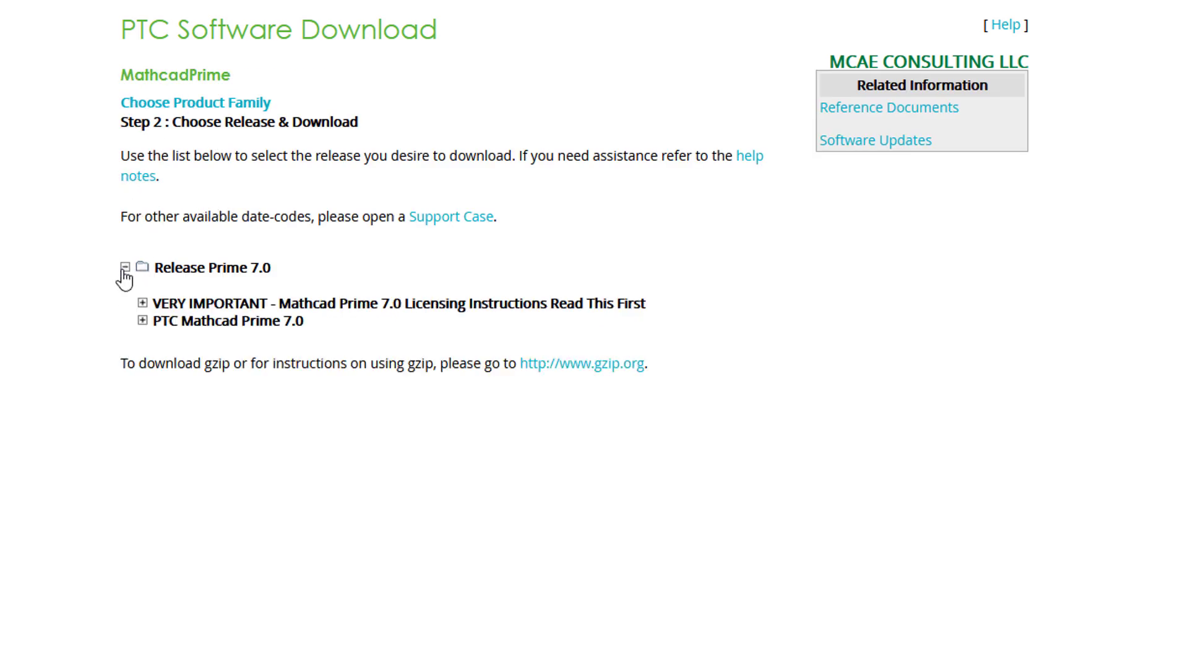
{"action": "left_click", "coordinate": [141, 321]}
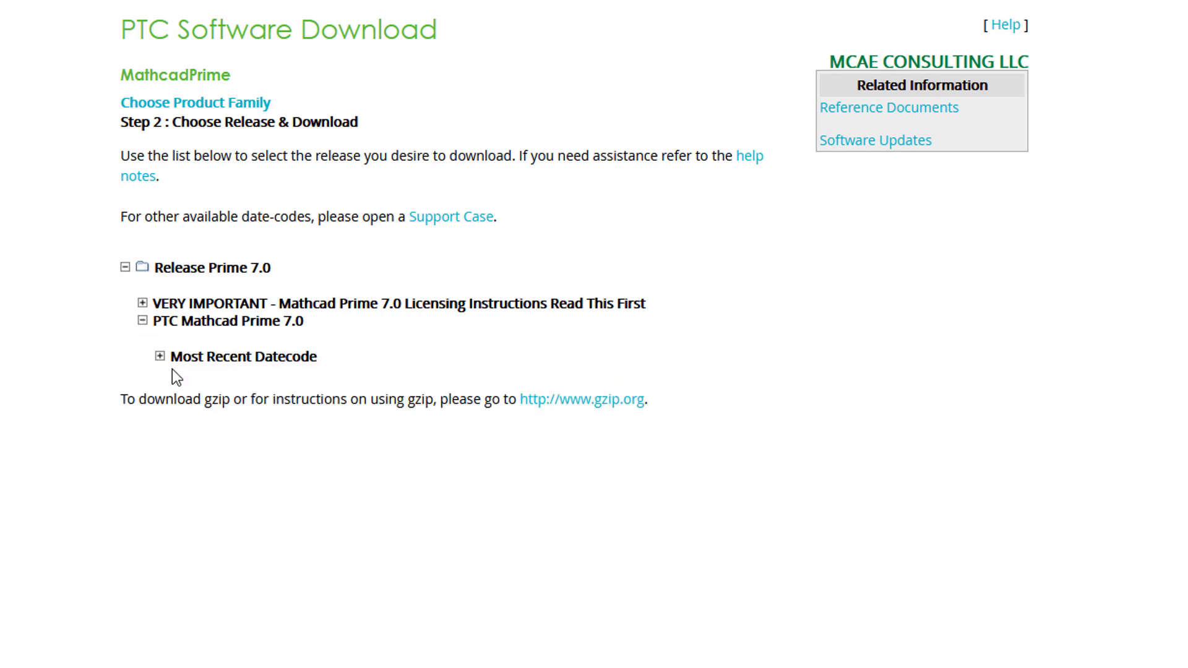
{"action": "left_click", "coordinate": [160, 356]}
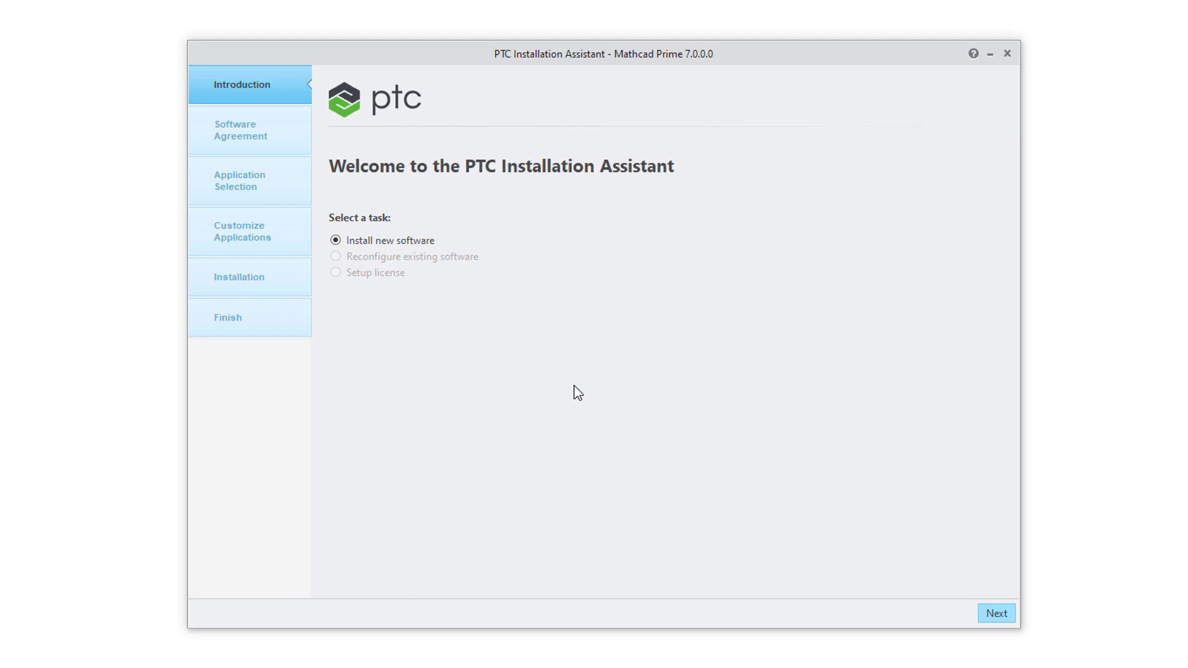
- Choose Install new software, accept the license agreement and export terms, and continue
{"action": "left_click", "coordinate": [997, 614]}
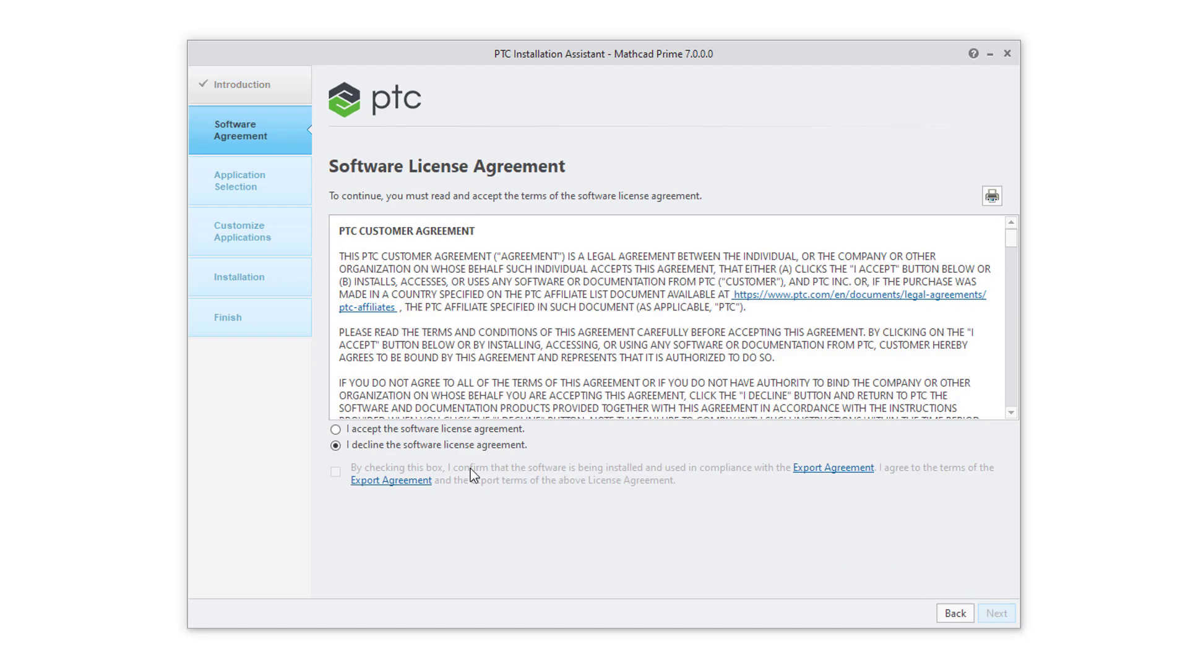
{"action": "left_click", "coordinate": [390, 430]}
{"action": "left_click", "coordinate": [336, 473]}
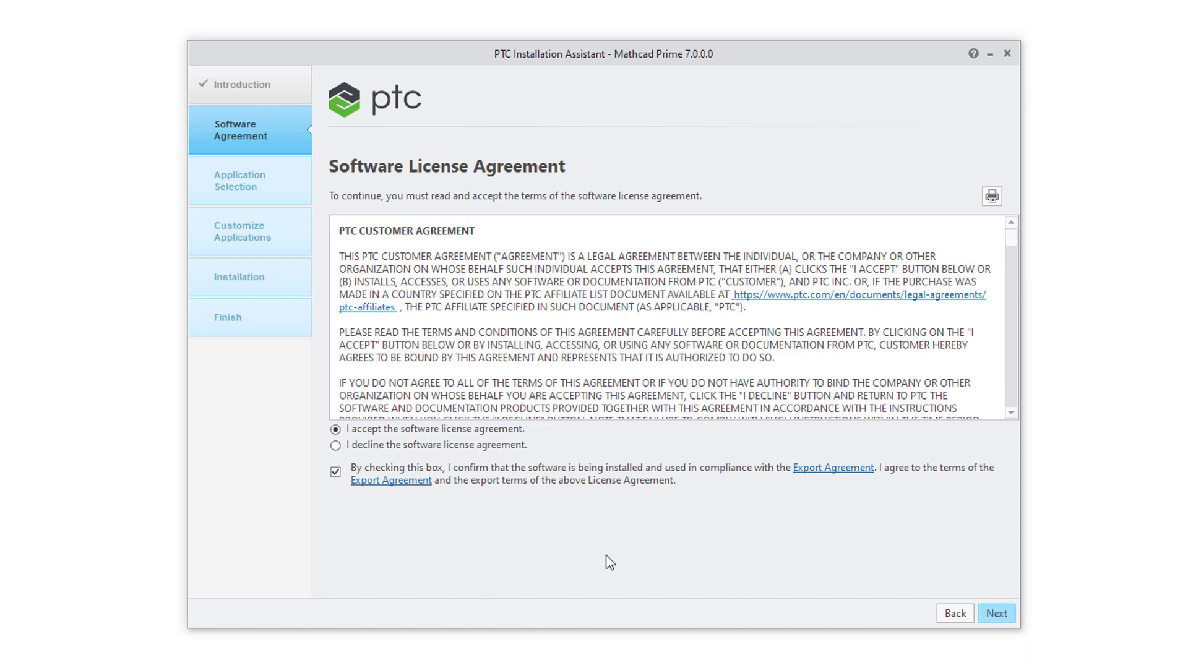
{"action": "left_click", "coordinate": [997, 614]}
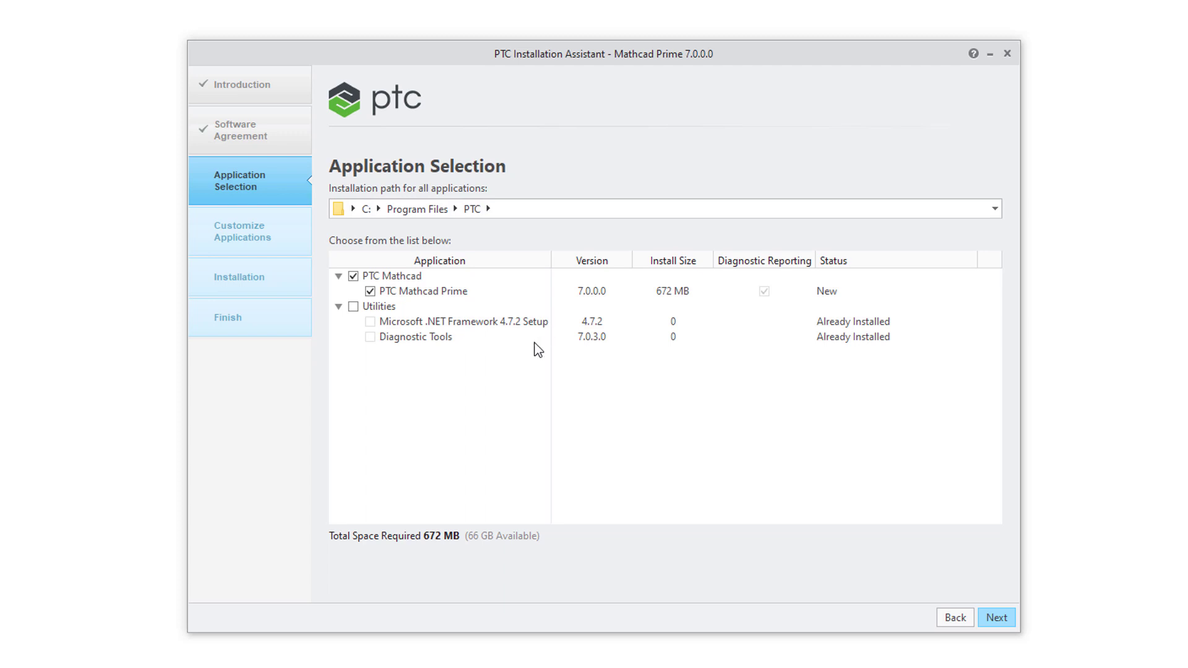
- Tick the XMCD, MCD Converter application feature and install Mathcad Prime 7.0
{"action": "left_click", "coordinate": [999, 615]}
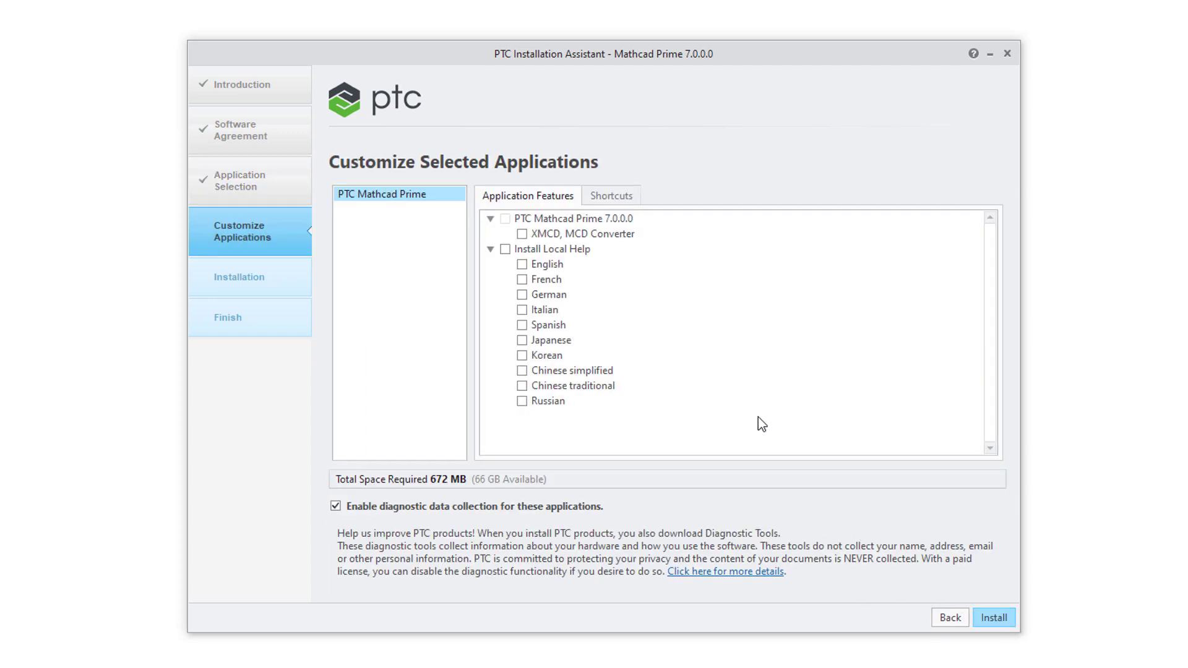
{"action": "left_click", "coordinate": [522, 234]}
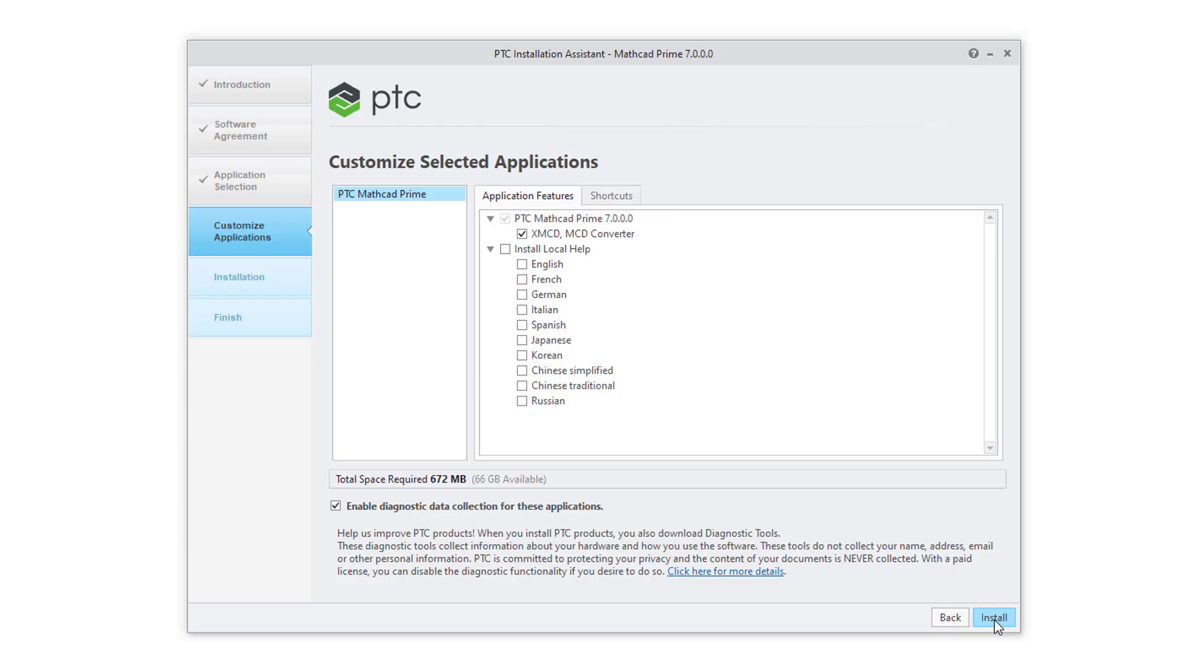
{"action": "left_click", "coordinate": [995, 620]}
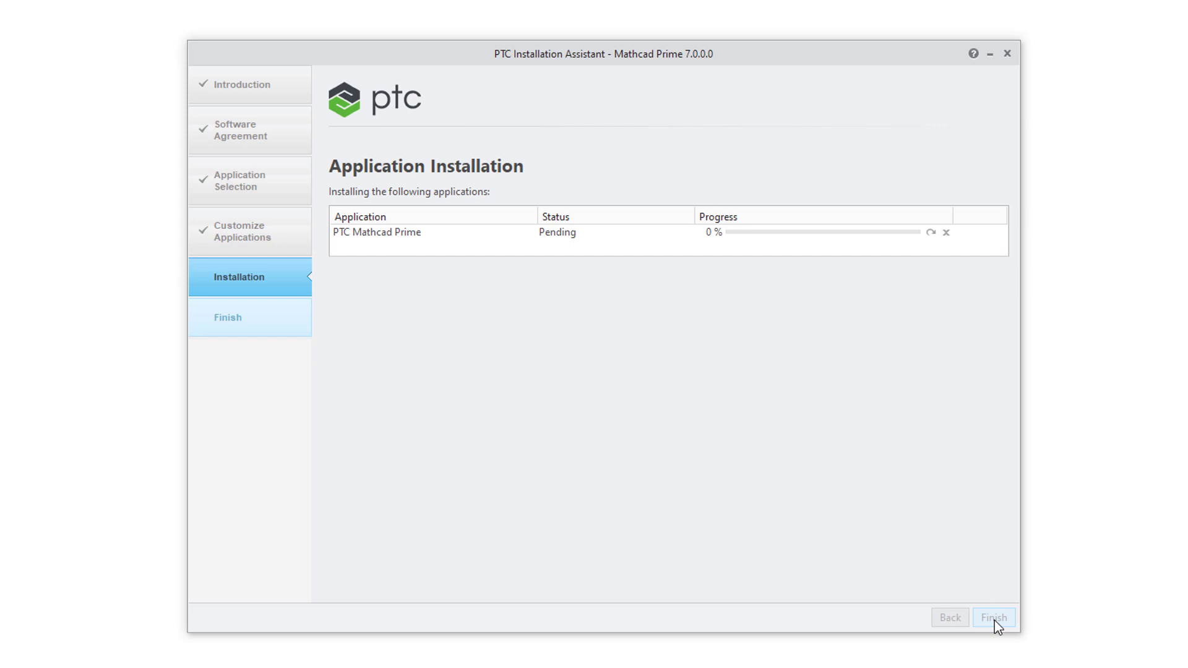